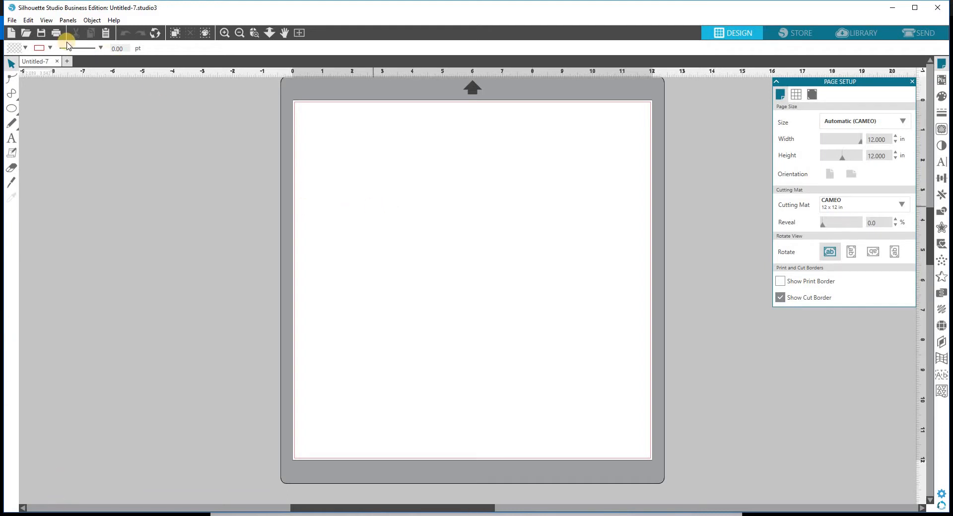
Step: Merge the Box and lids file from the Heart Nugget Box 2x2 > GSD folder into the design
left_click(11, 20)
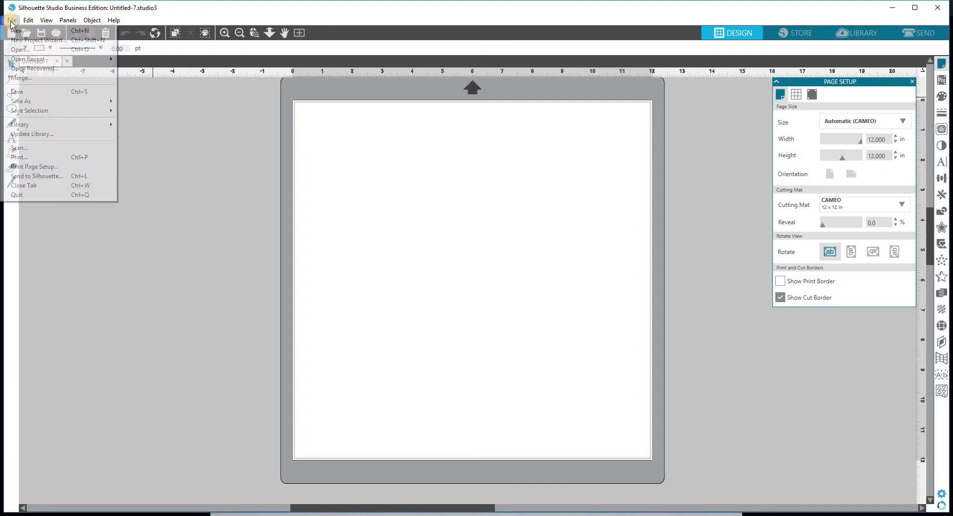
left_click(17, 79)
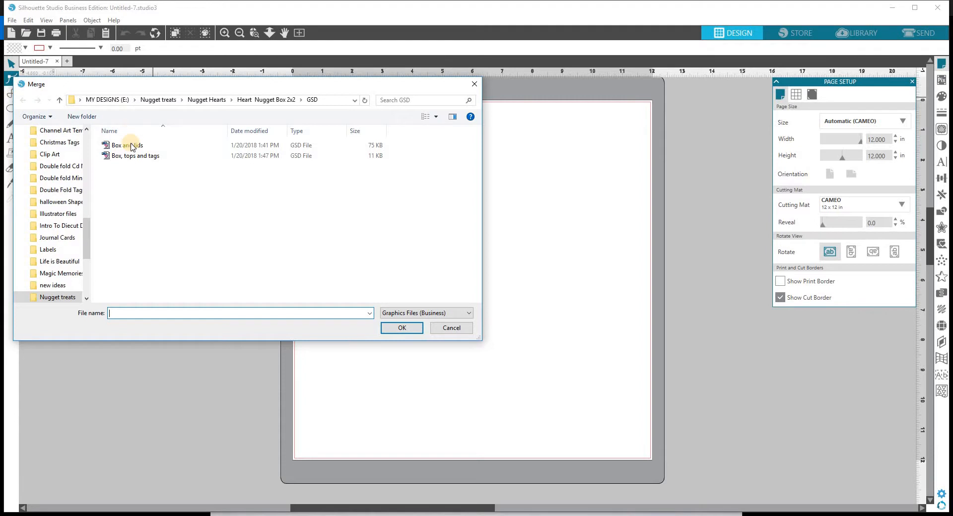
left_click(264, 100)
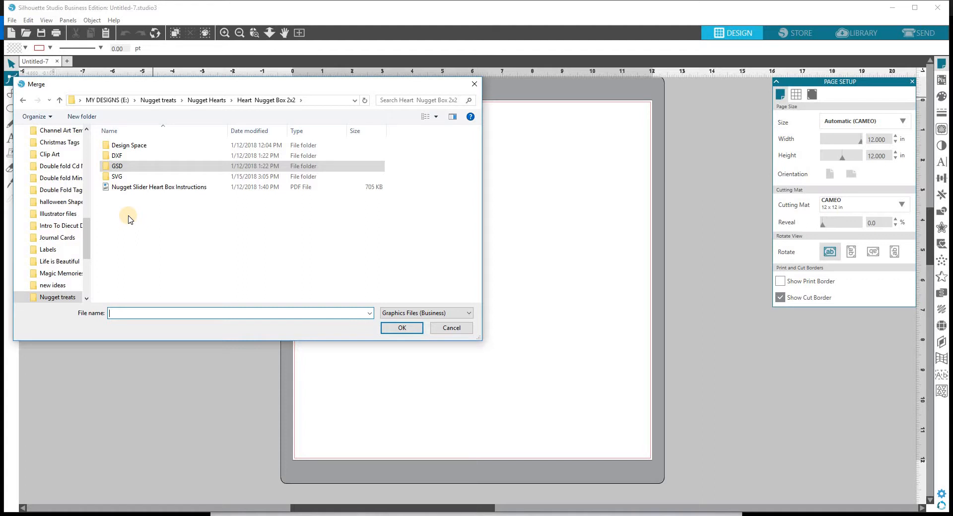
left_click(119, 170)
double_click(119, 170)
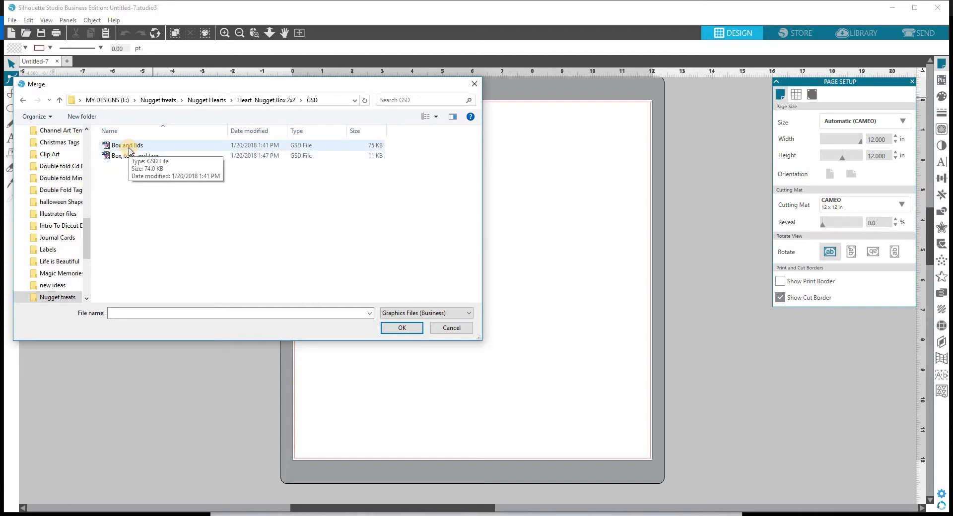
left_click(130, 148)
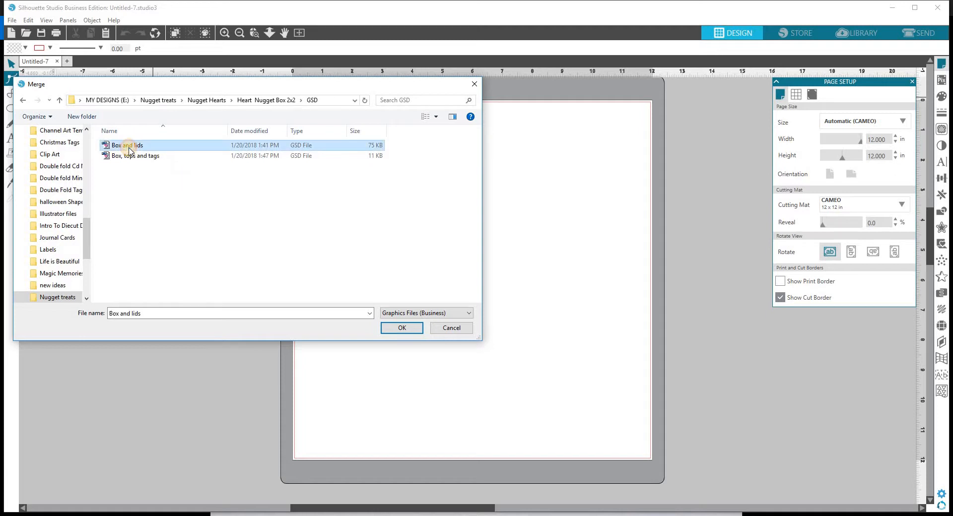
left_click(415, 329)
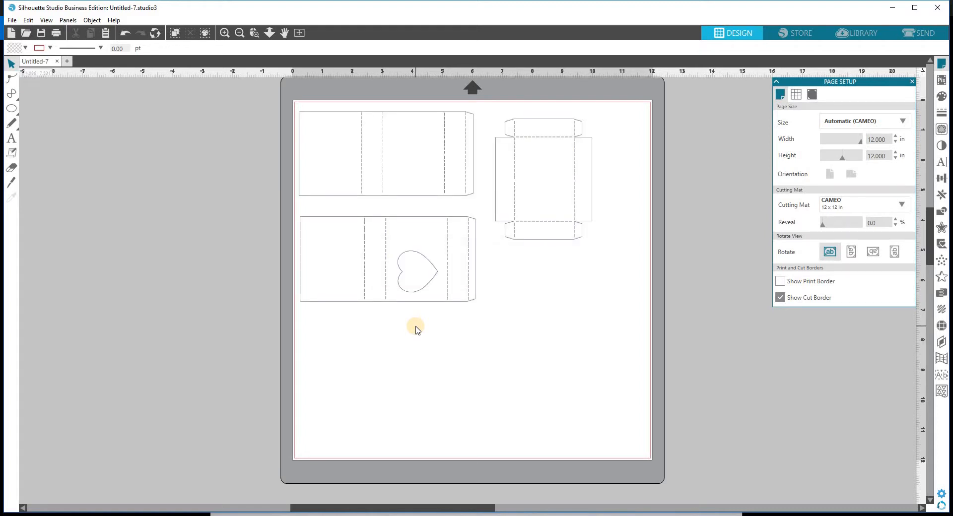
Step: Release the compound path on the merged Box and lids pieces so they become separate shapes
left_click(386, 297)
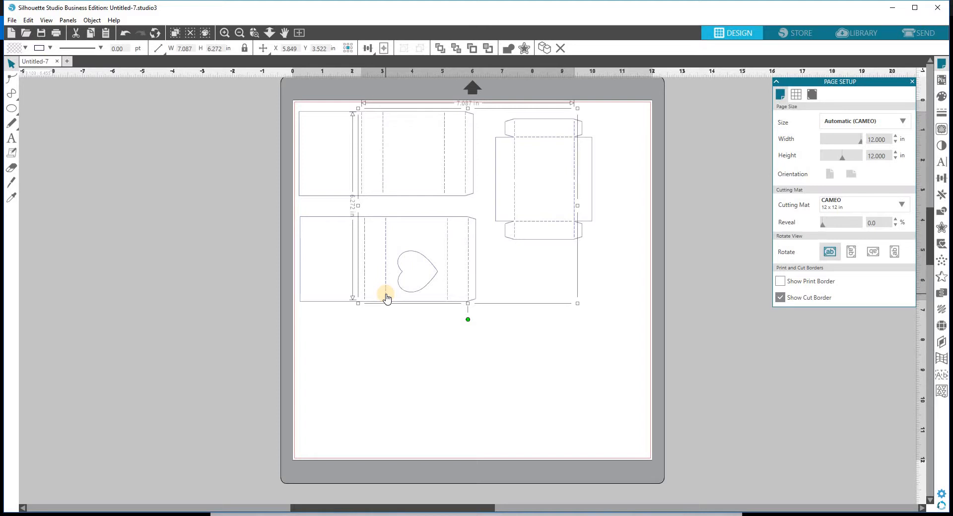
right_click(507, 281)
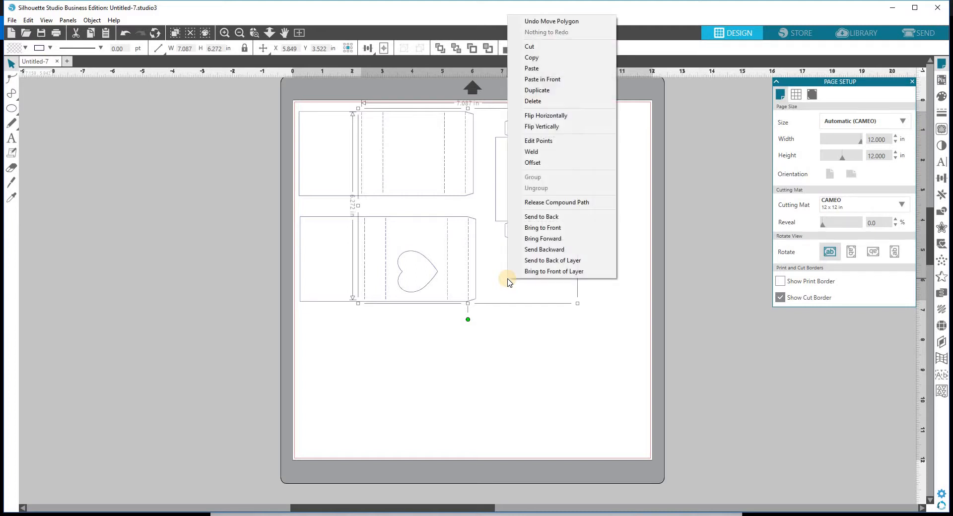
left_click(543, 204)
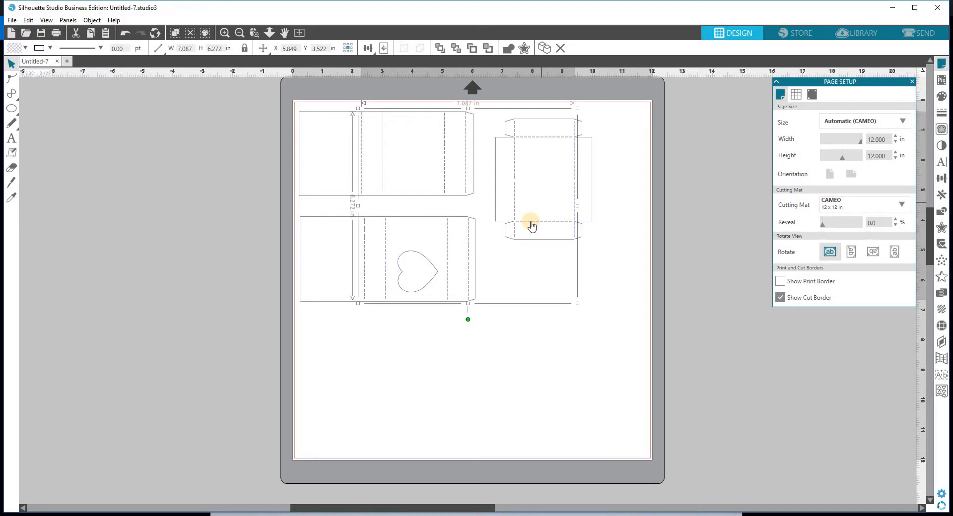
left_click(530, 320)
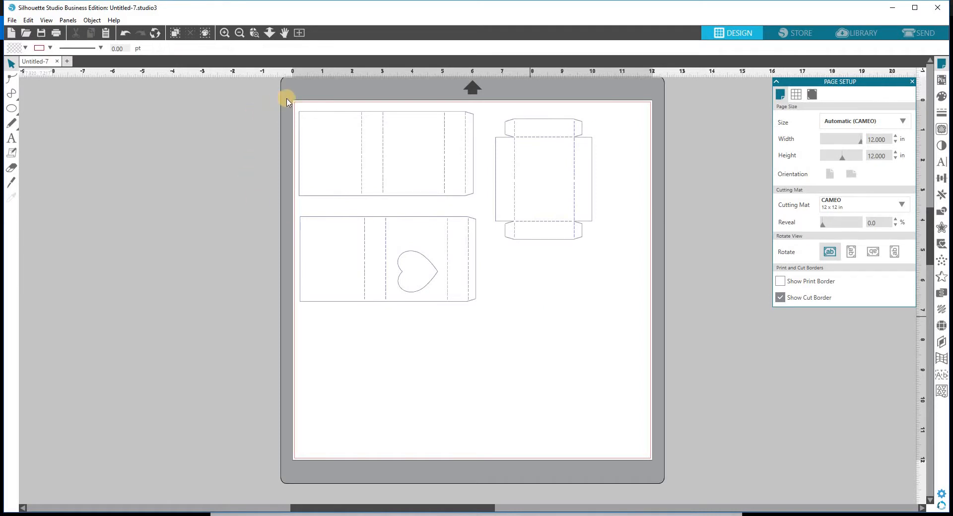
Step: Group the top sleeve pieces and the heart sleeve pieces into two separate groups
left_click_drag(289, 105, 481, 205)
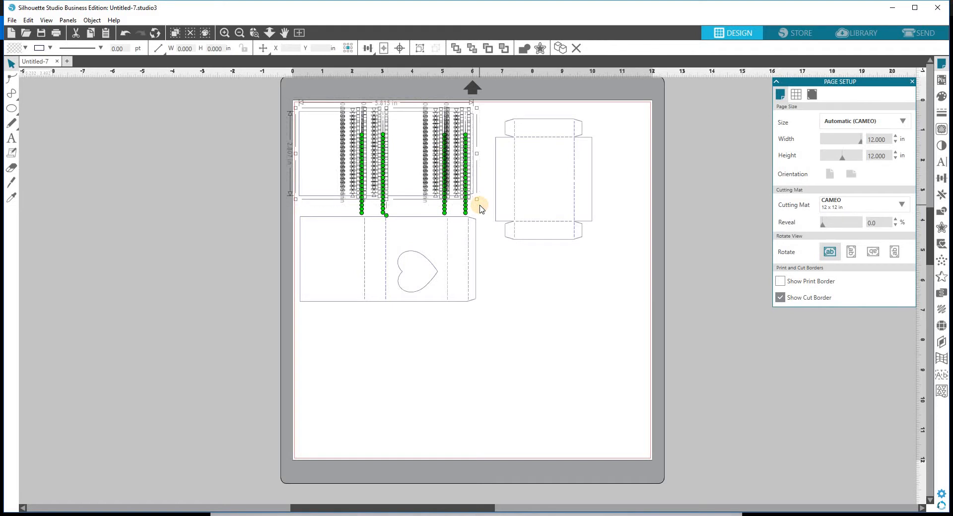
right_click(480, 205)
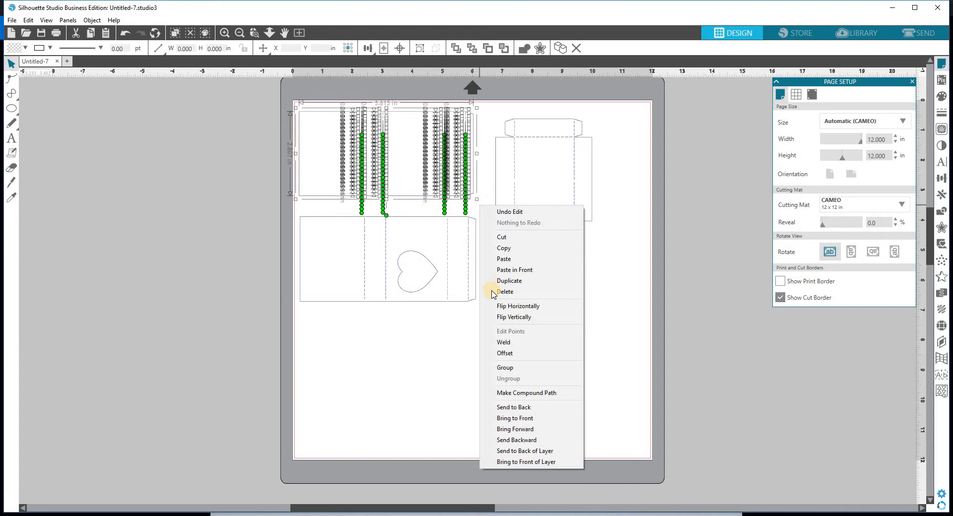
left_click(503, 368)
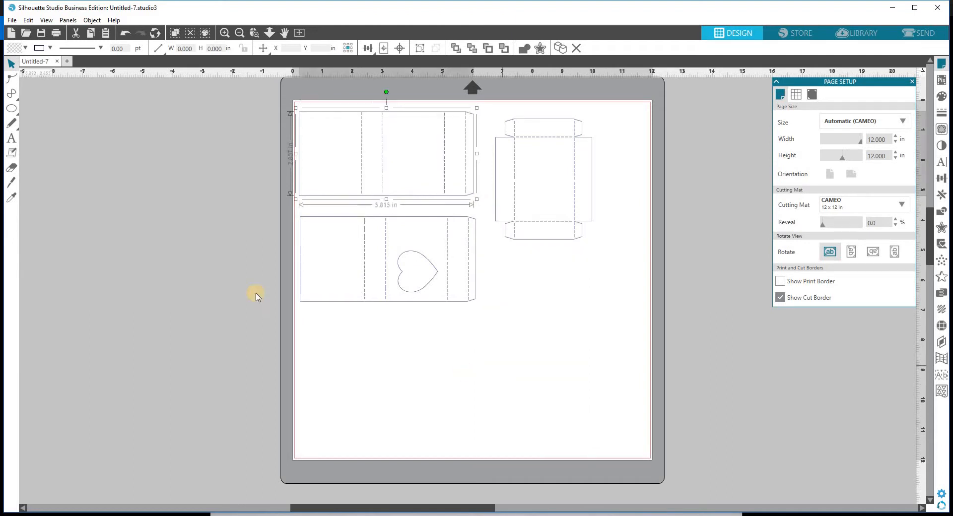
left_click(286, 213)
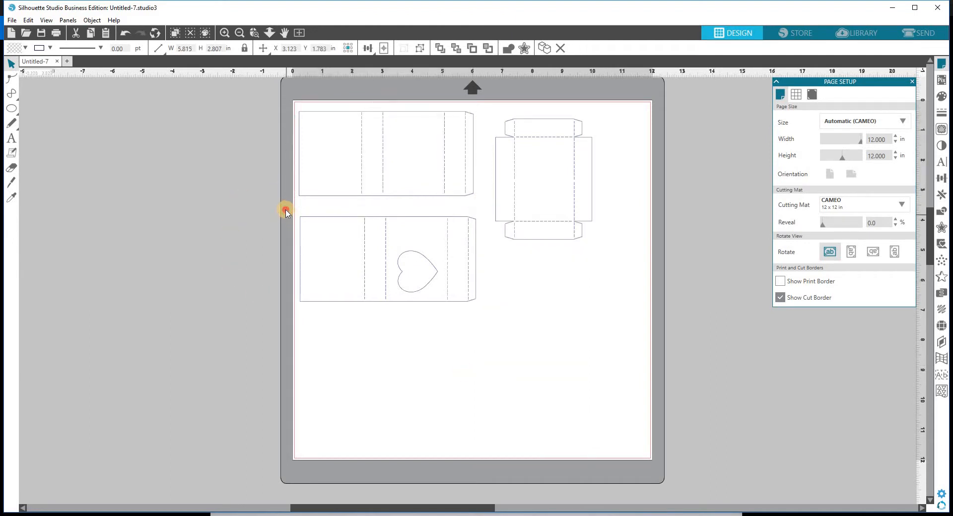
left_click_drag(285, 212, 486, 316)
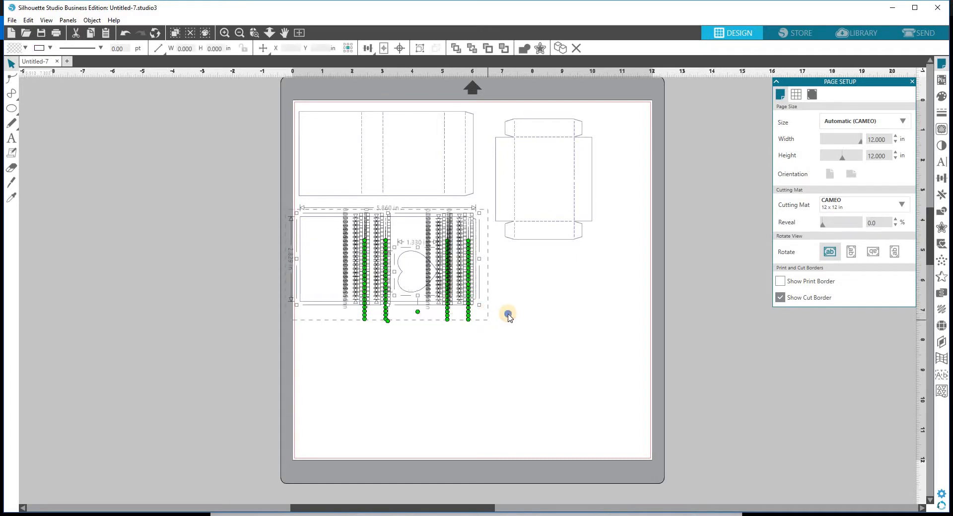
left_click(508, 316)
right_click(509, 316)
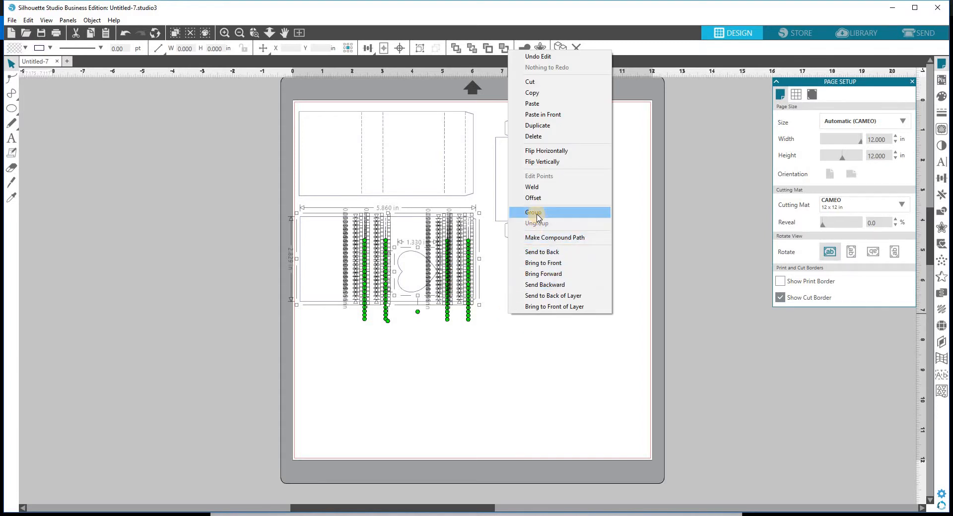
left_click(537, 217)
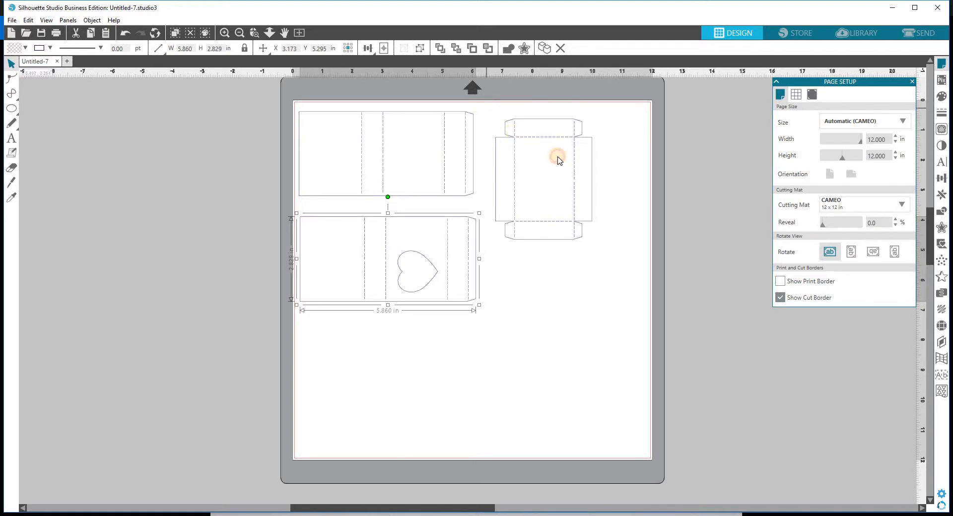
Step: Group all the tray pieces into one unit
left_click_drag(557, 160, 599, 244)
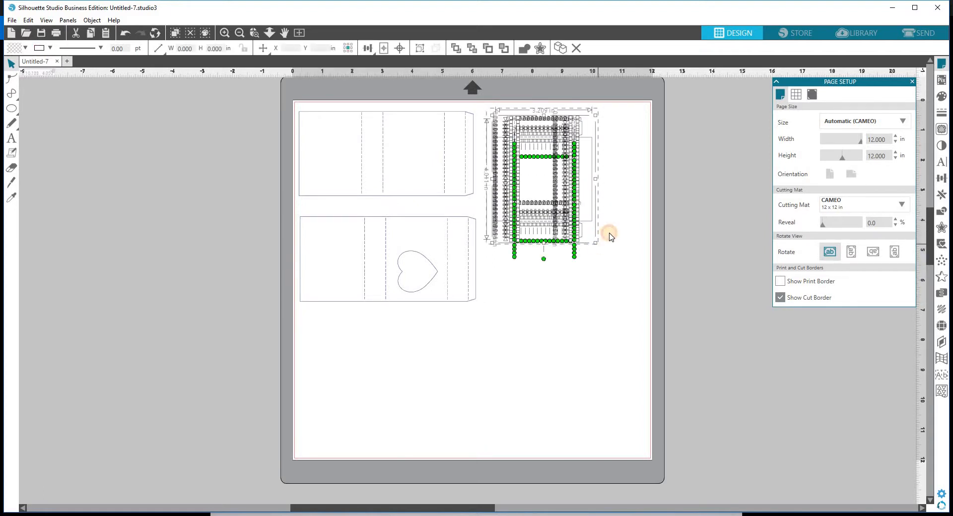
right_click(611, 235)
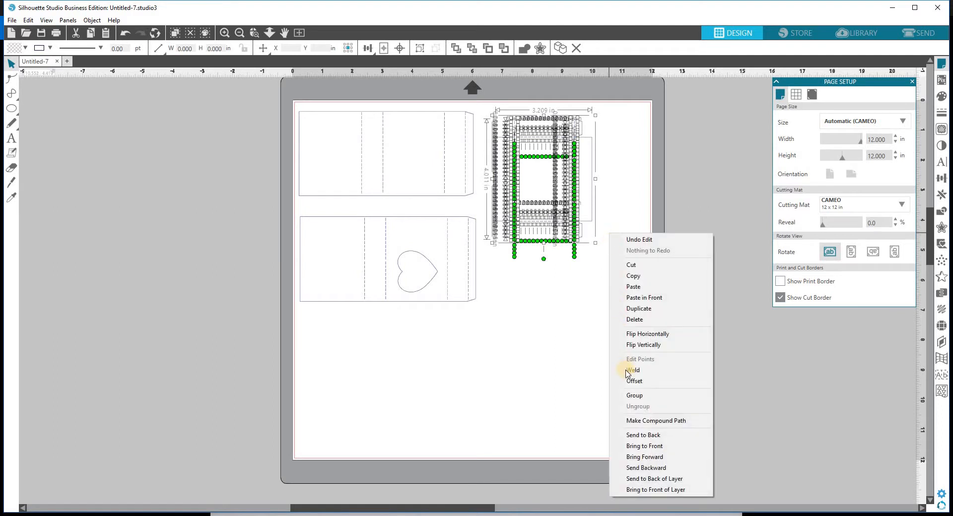
left_click(631, 395)
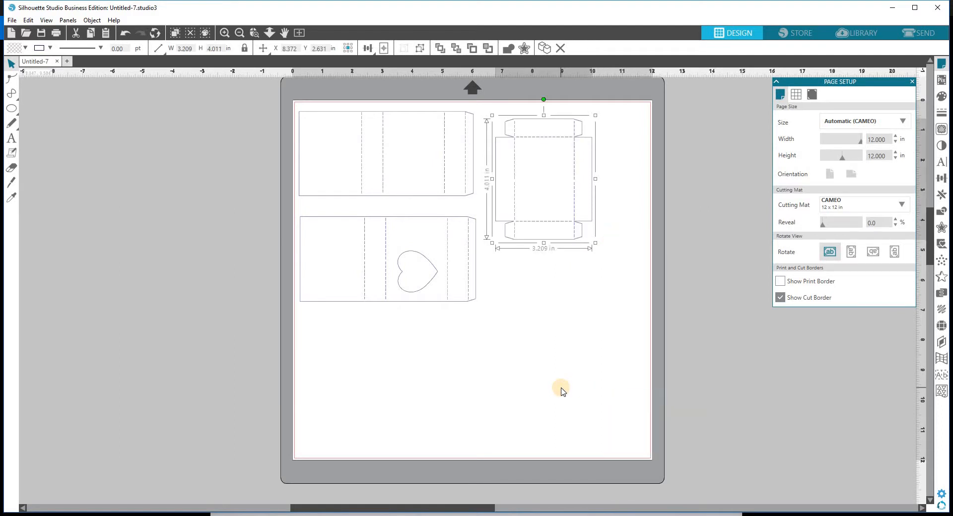
left_click(561, 392)
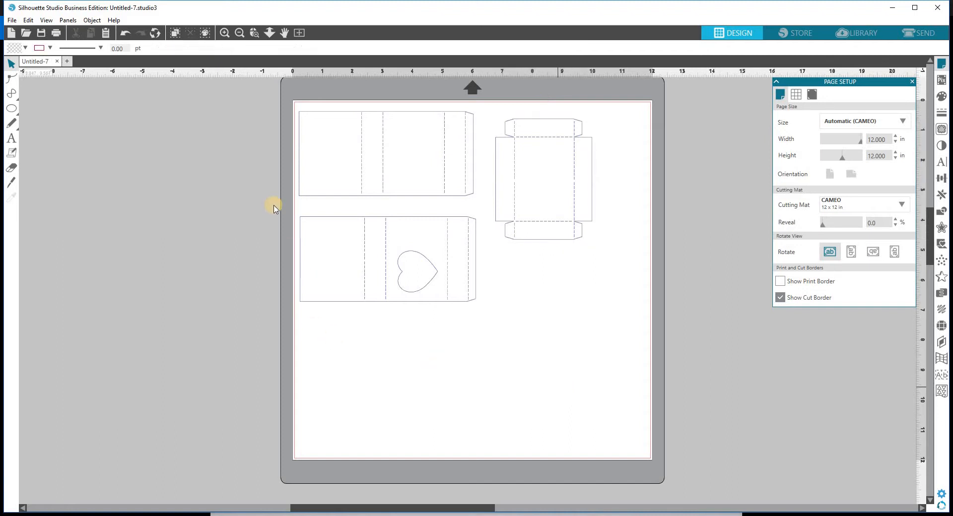
Step: Move both sleeves and the tray onto the grey area left of the mat
left_click_drag(277, 83, 561, 296)
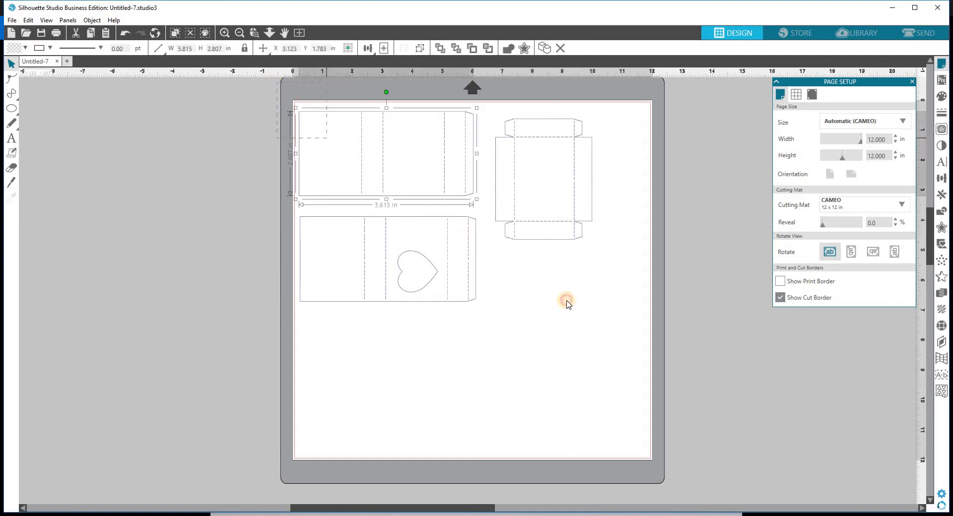
left_click_drag(594, 326, 599, 331)
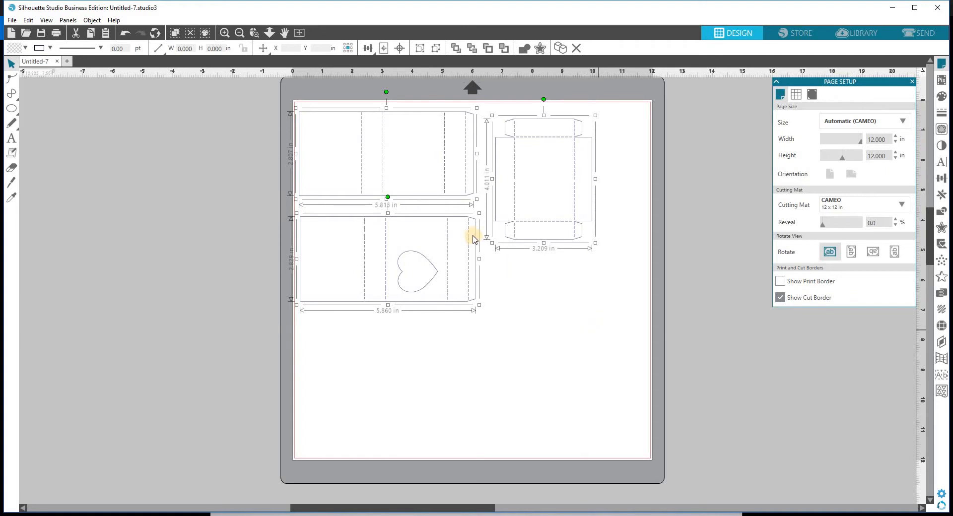
left_click_drag(445, 221, 149, 197)
left_click(341, 292)
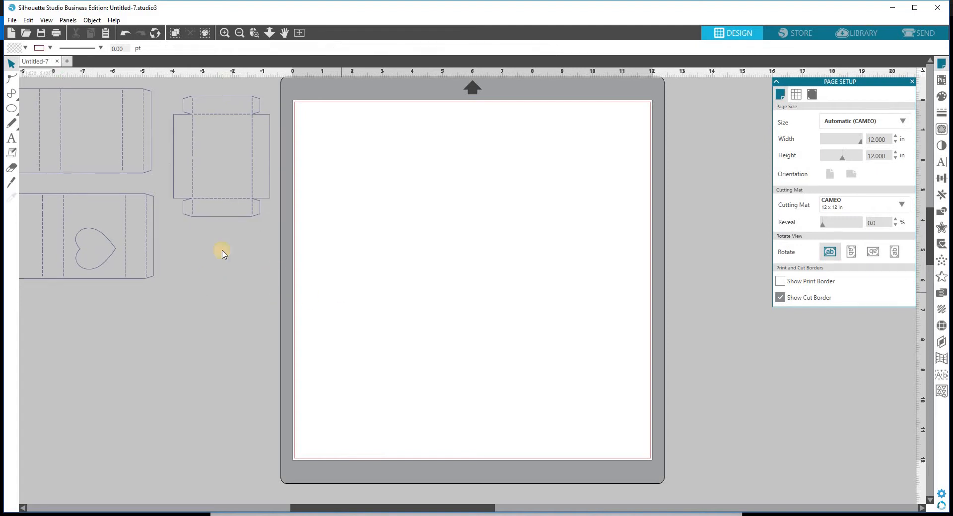
Step: Merge the Box, tops and tags file from the GSD folder and select the double-outline heart
left_click(12, 21)
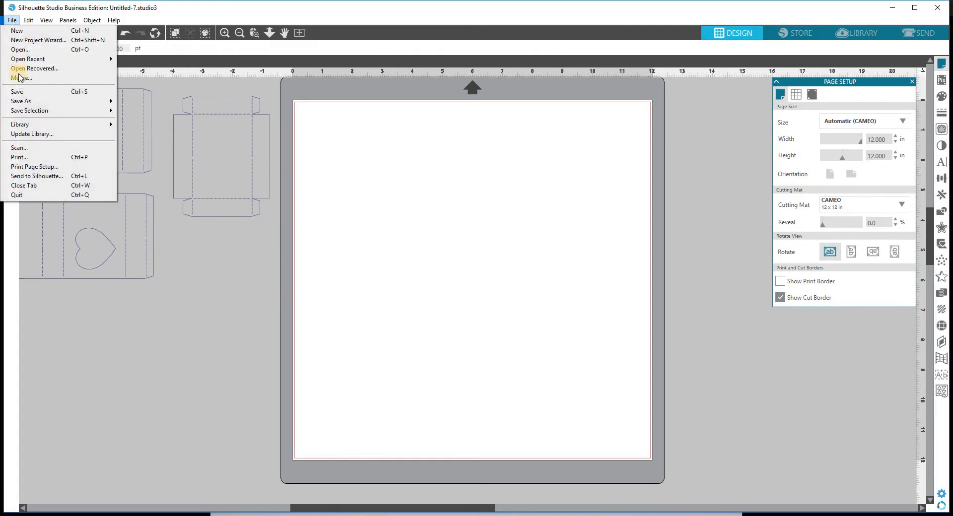
left_click(20, 79)
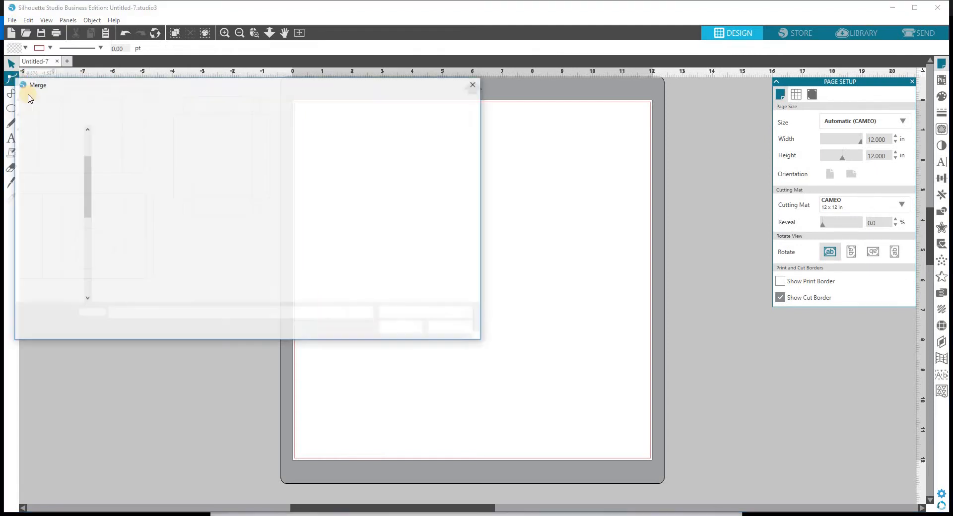
left_click(135, 157)
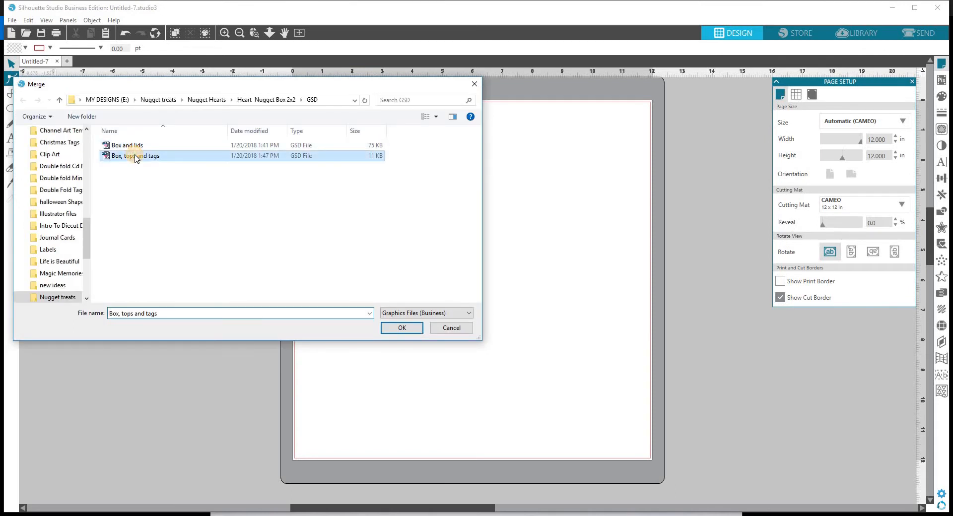
left_click(410, 331)
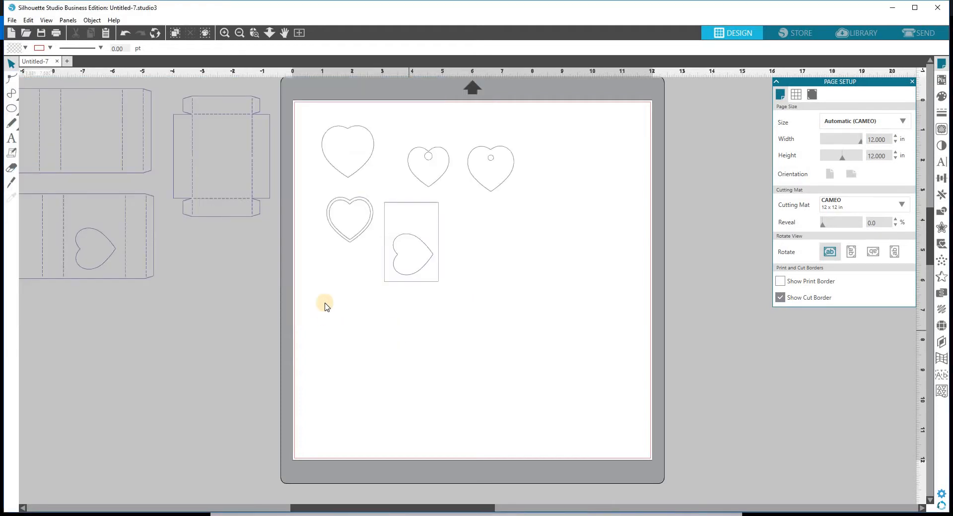
left_click_drag(308, 185, 355, 245)
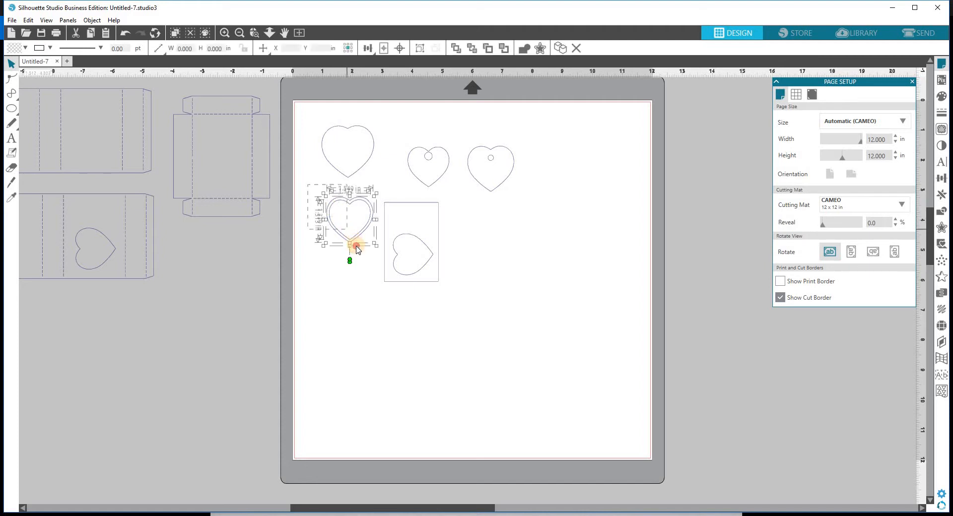
Step: Make the double-outline heart a compound path
right_click(356, 250)
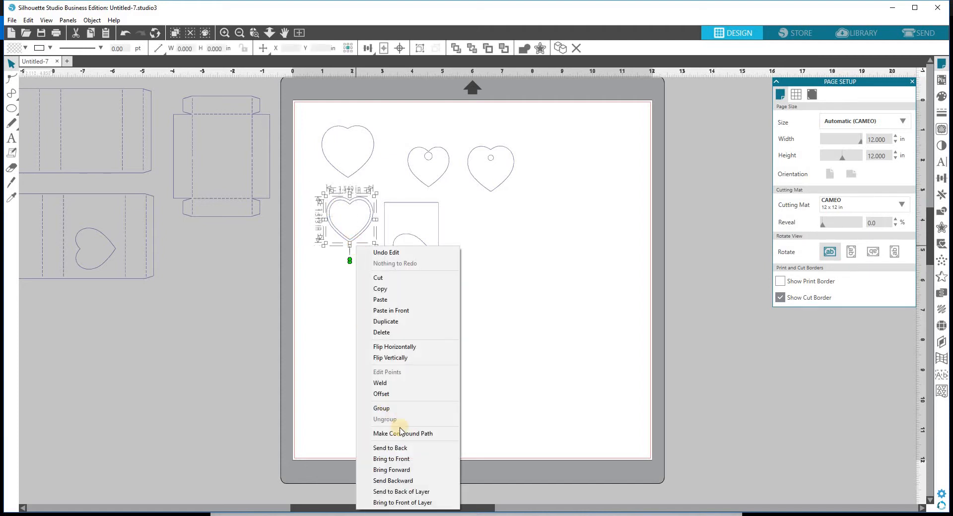
left_click(415, 434)
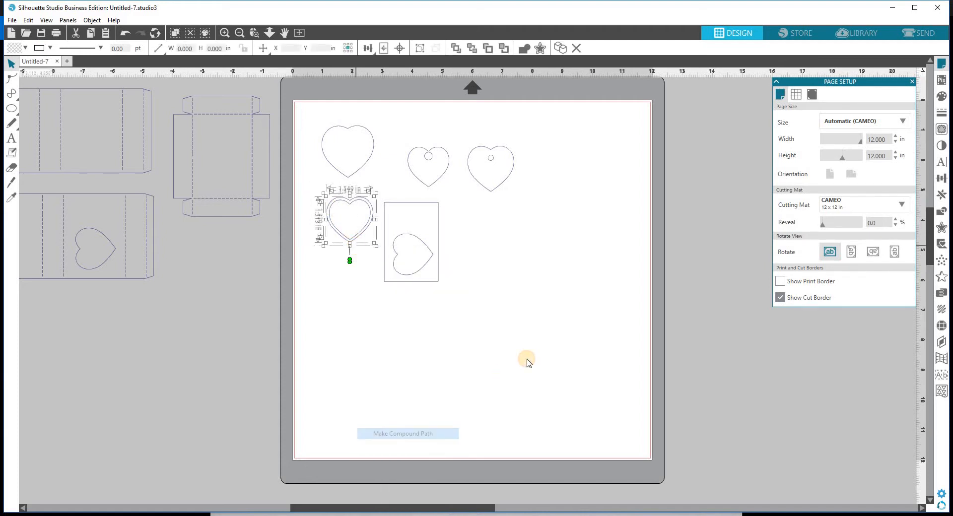
left_click(346, 133)
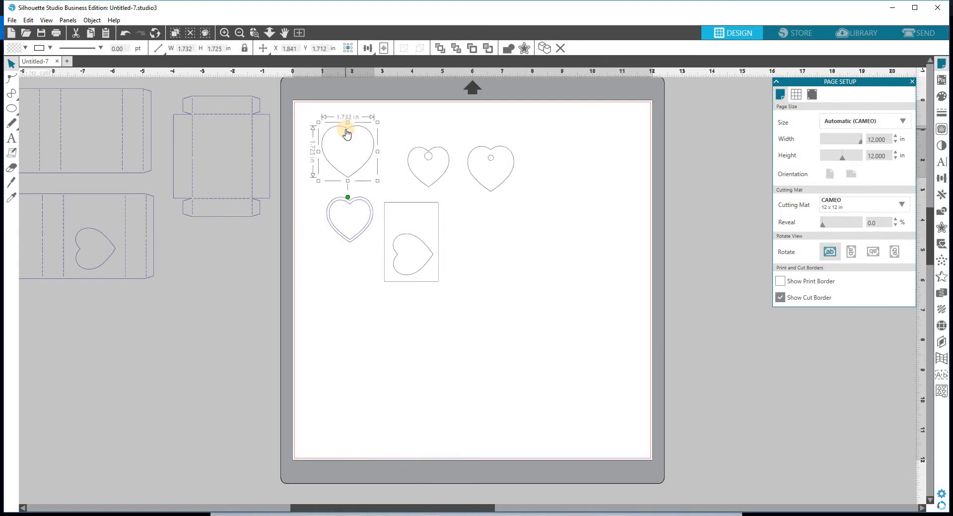
Step: Combine the rectangle frame and its inner heart into one compound path
left_click(384, 265)
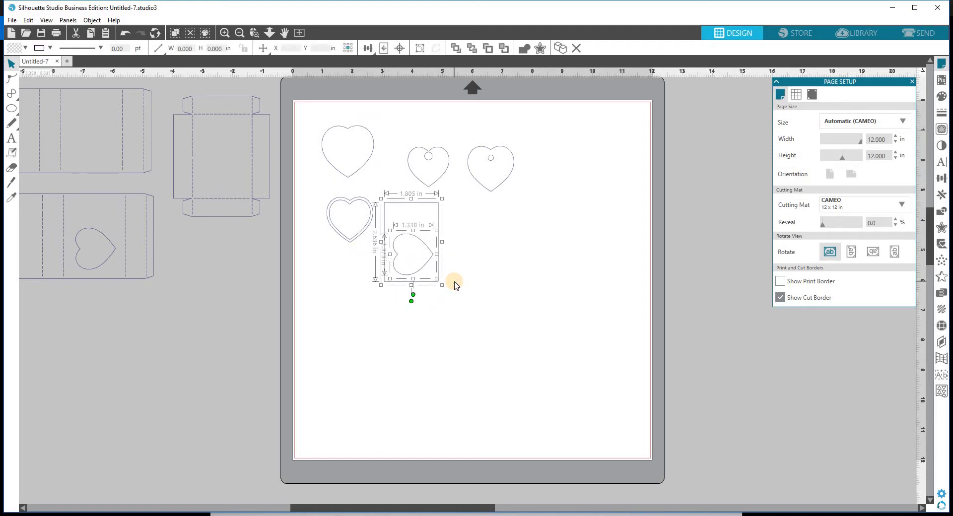
left_click(472, 276)
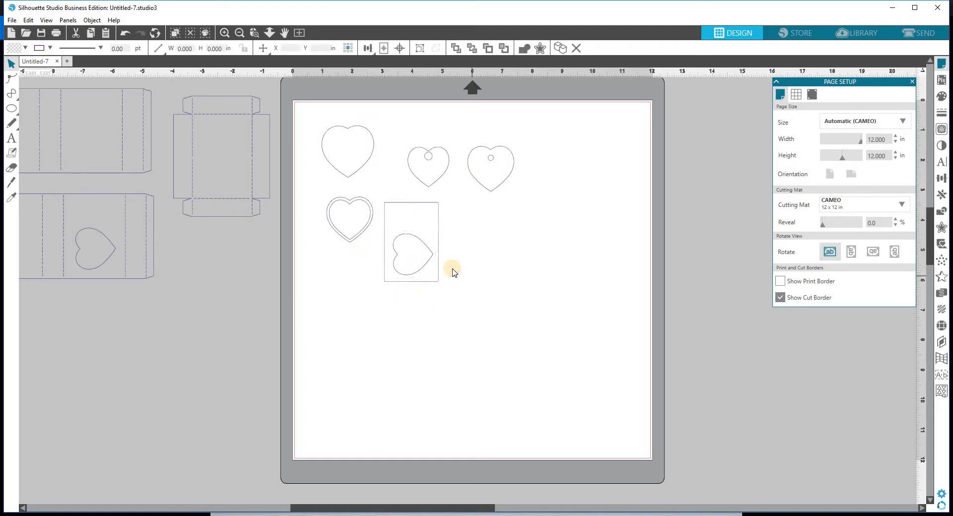
left_click(429, 251)
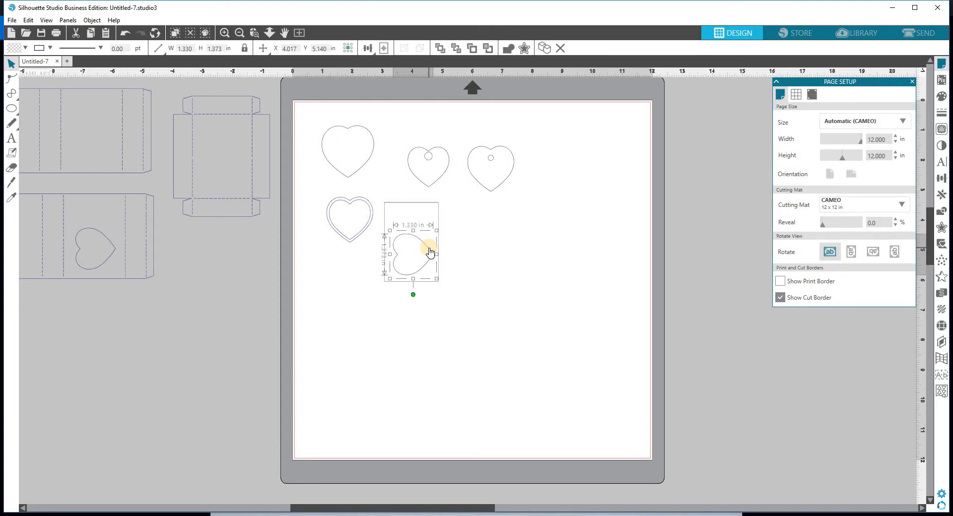
left_click(438, 216, "shift")
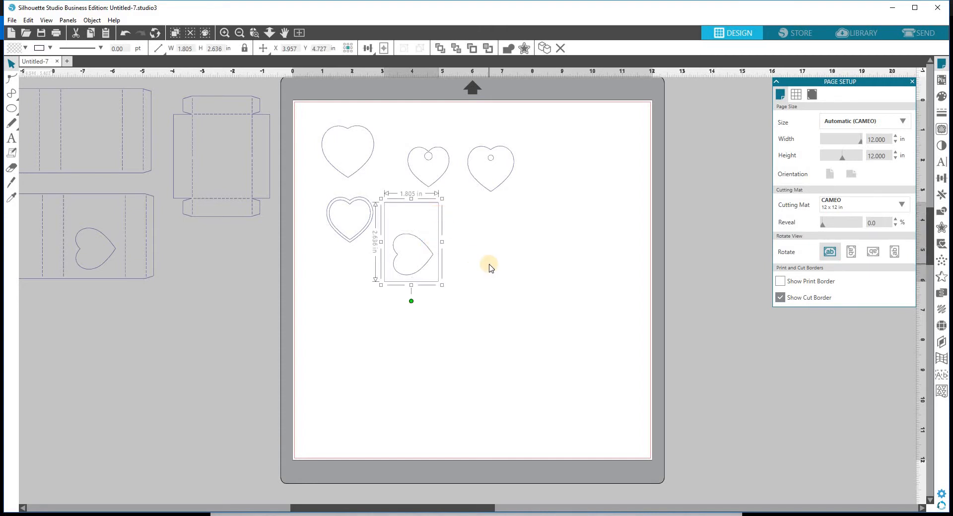
left_click_drag(362, 257, 471, 276)
right_click(472, 279)
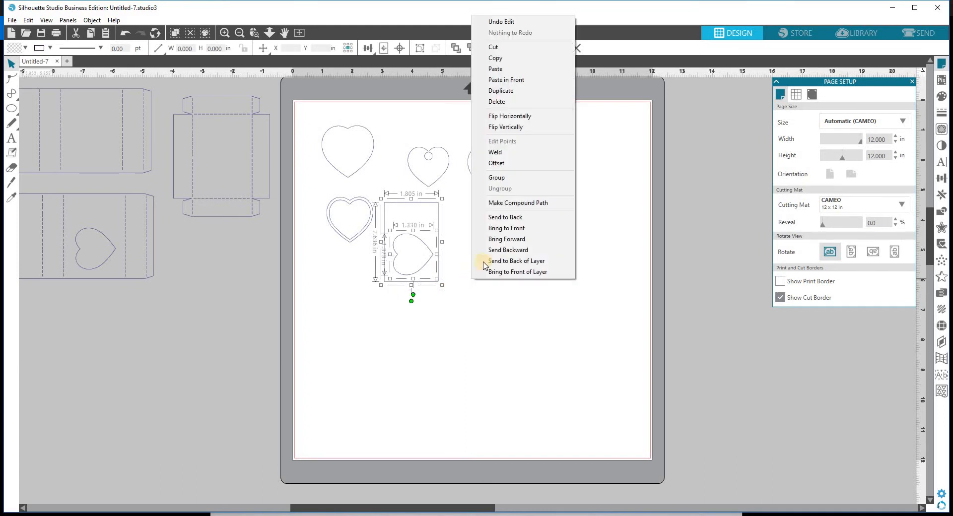
left_click(505, 204)
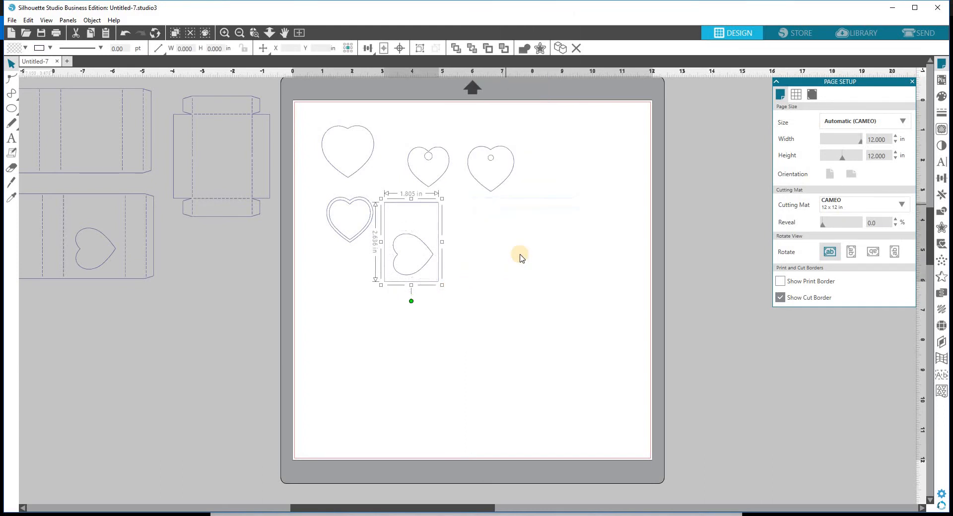
left_click(461, 209)
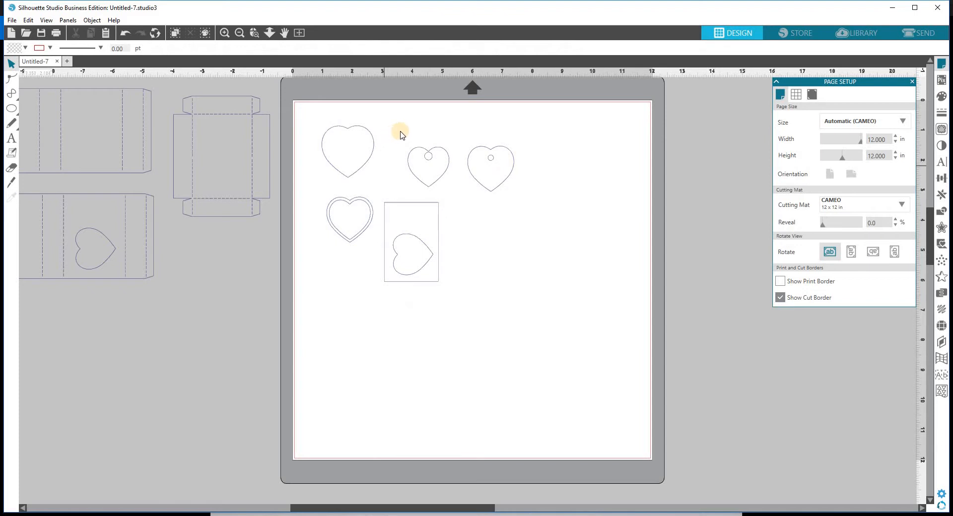
Step: Make the middle and right hole-punched tag hearts into compound paths
left_click_drag(402, 135, 447, 188)
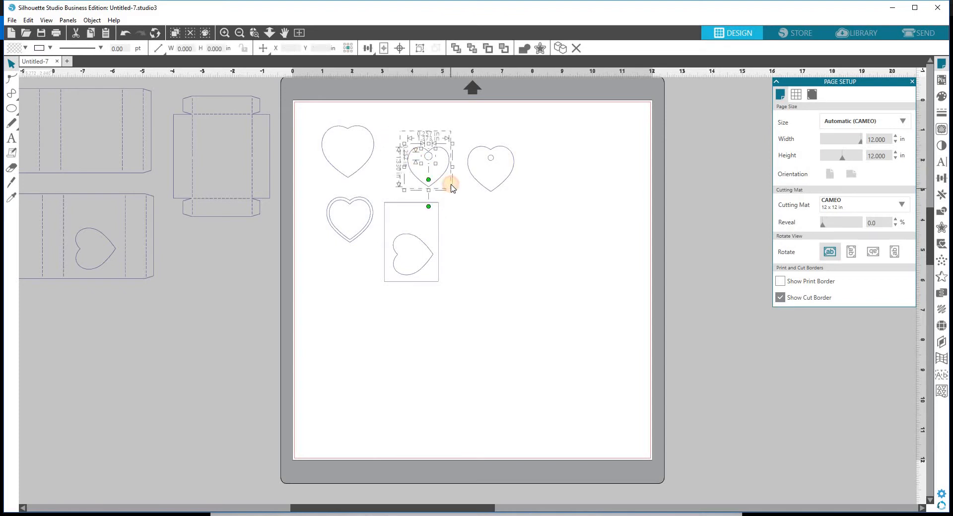
right_click(451, 186)
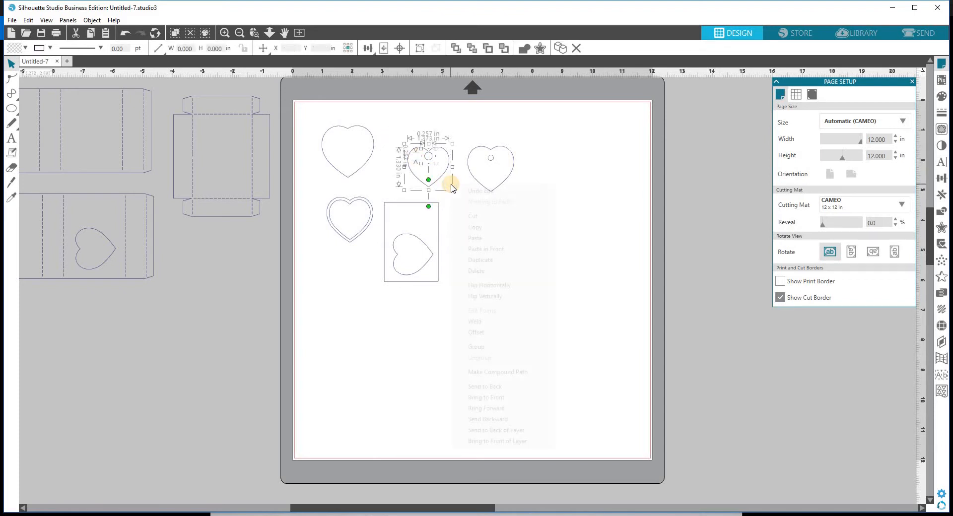
left_click(503, 373)
left_click(472, 145)
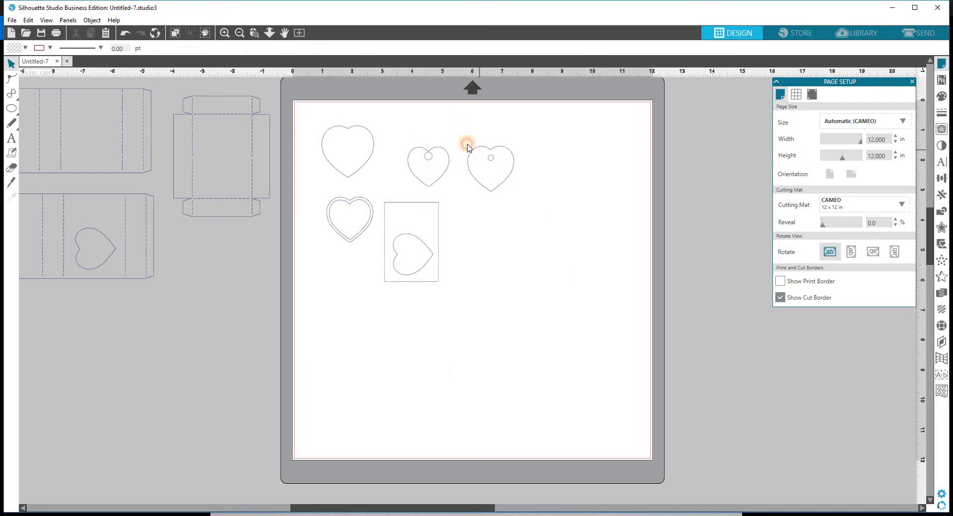
left_click_drag(468, 147, 525, 206)
right_click(525, 206)
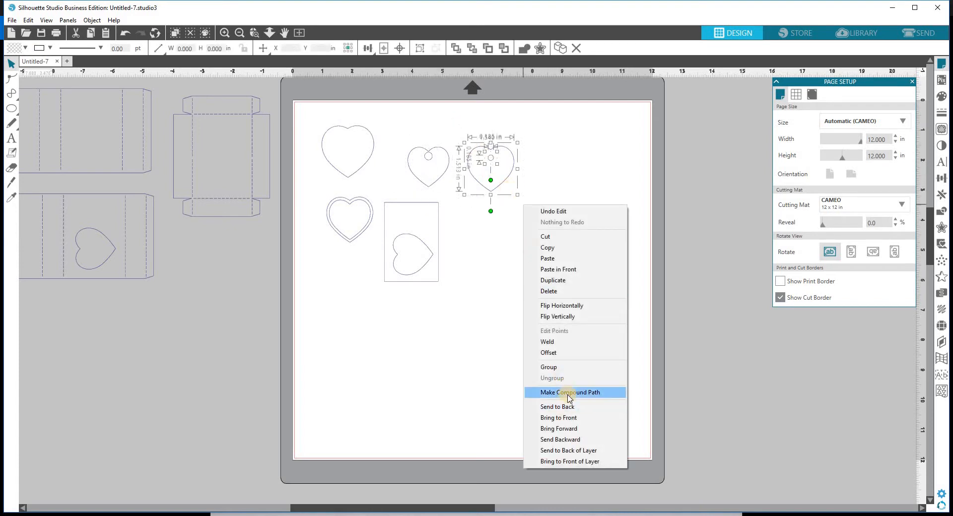
left_click(569, 393)
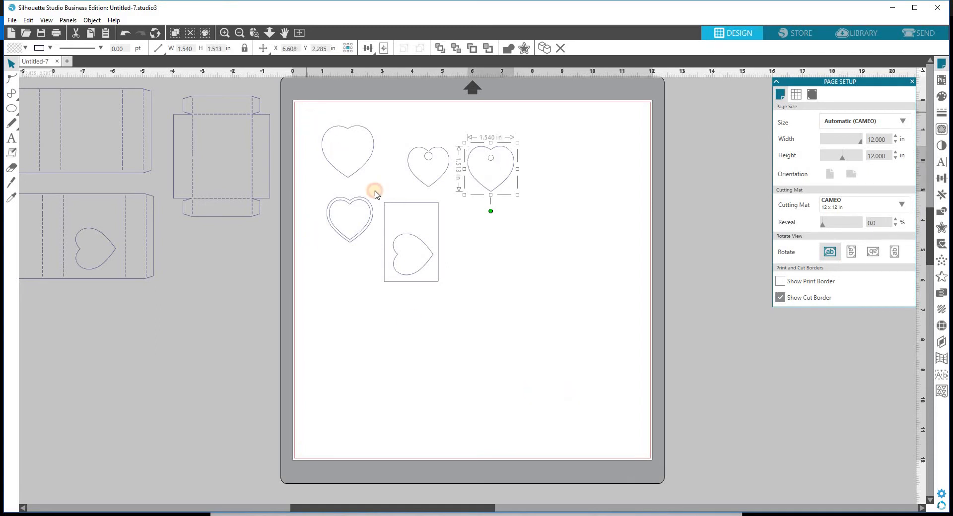
Step: Place the five heart pieces in the mat's lower centre and the sleeves and tray across the top
left_click_drag(305, 111, 534, 329)
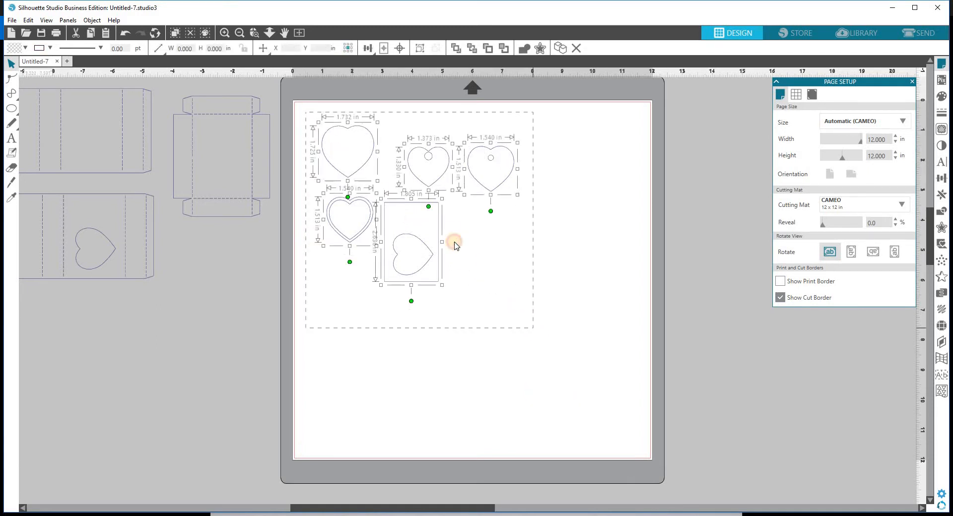
left_click_drag(429, 207, 557, 407)
left_click_drag(82, 77, 222, 236)
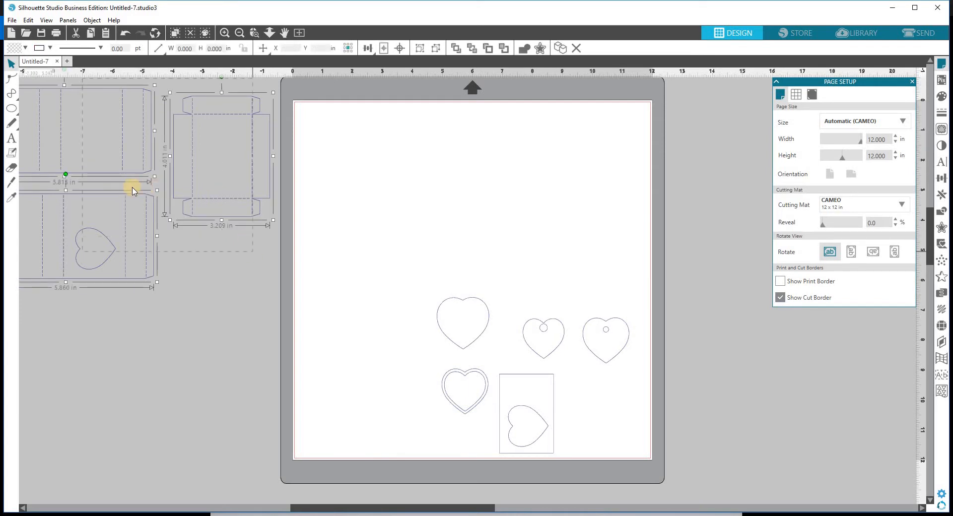
left_click_drag(268, 193, 457, 192)
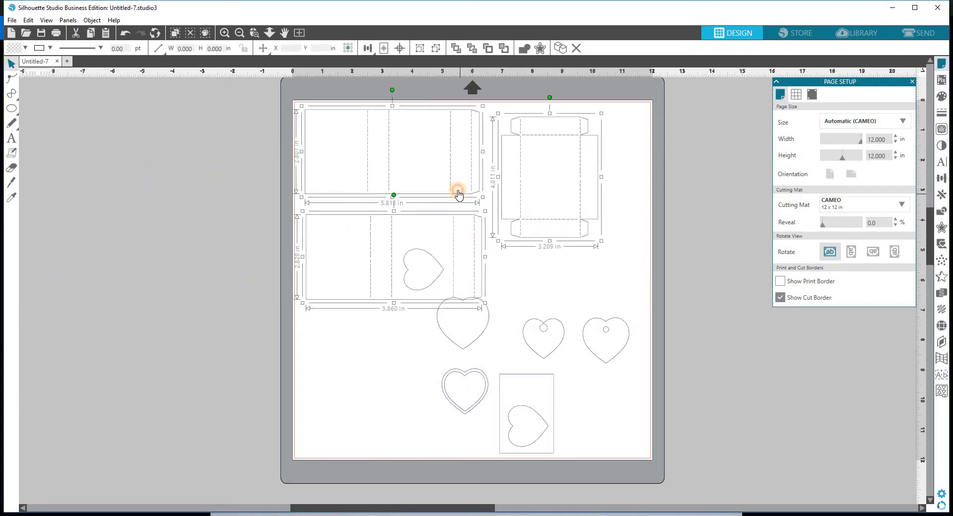
left_click(549, 258)
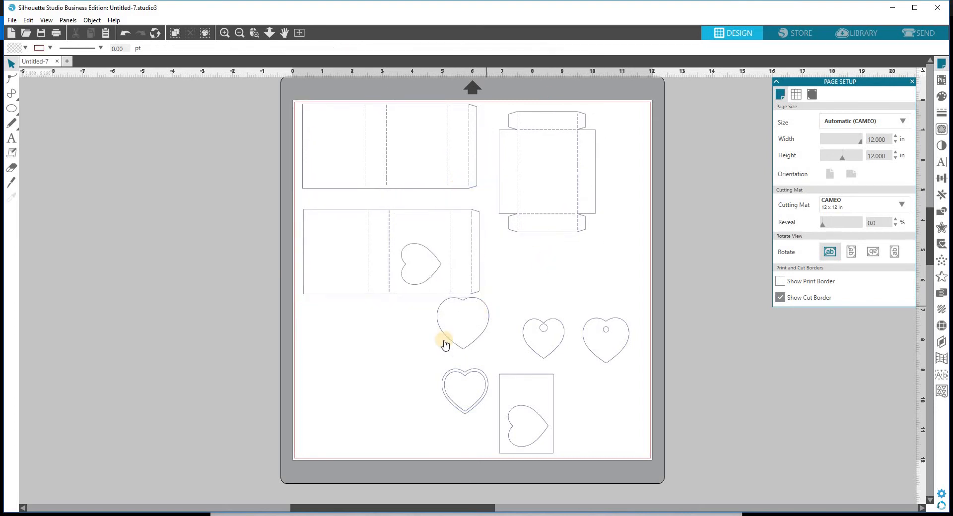
left_click_drag(445, 336, 445, 344)
left_click(363, 329)
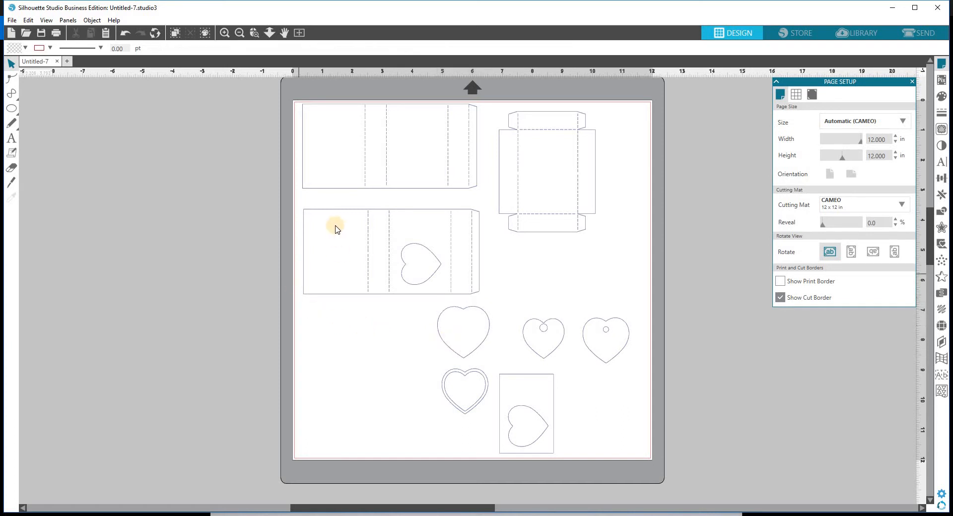
Step: Fill the tray template with pink
left_click(528, 233)
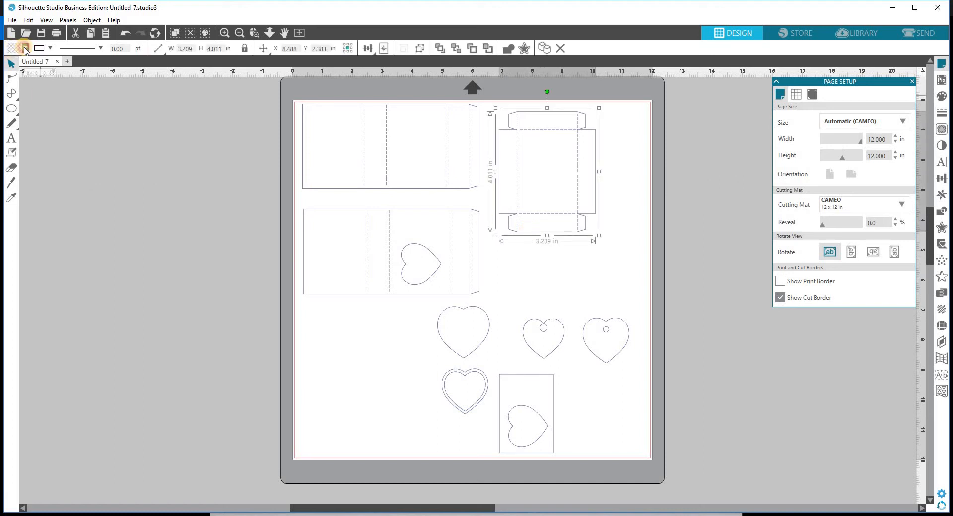
left_click(25, 48)
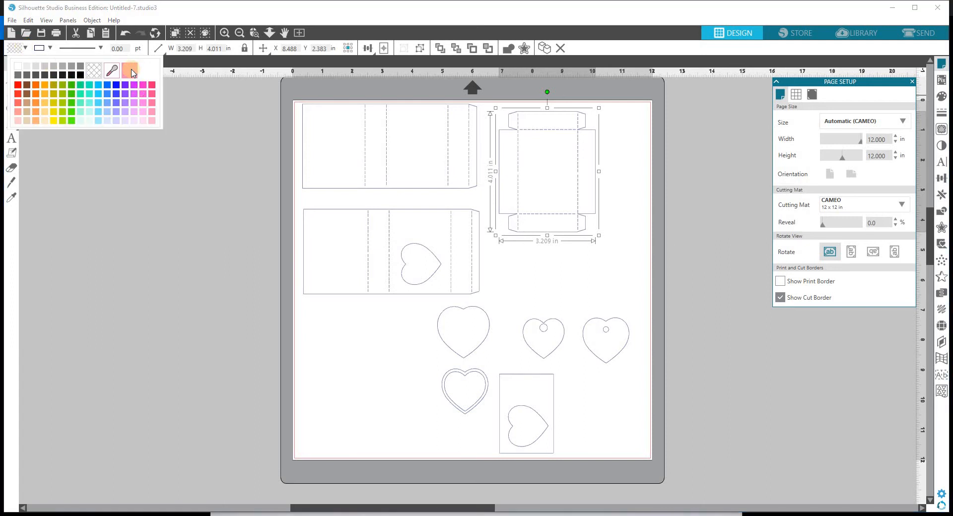
left_click(133, 72)
left_click(546, 287)
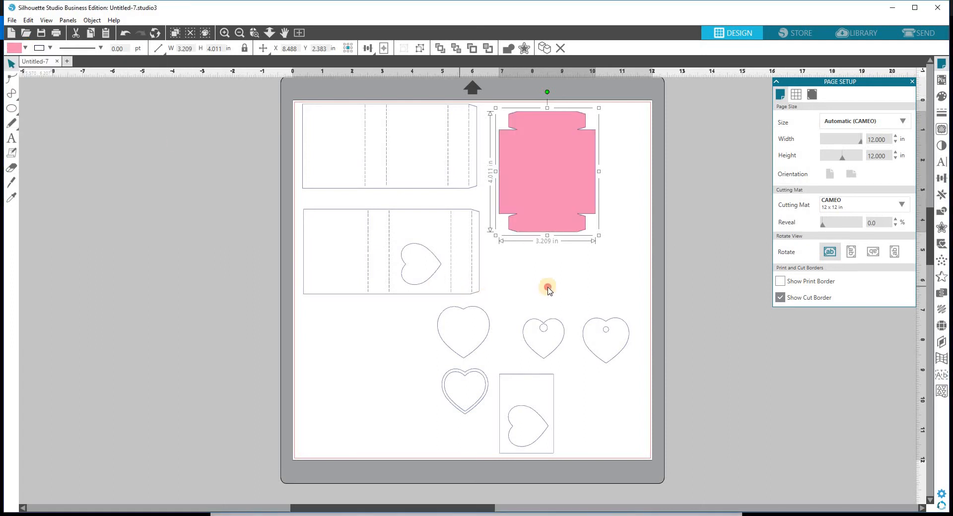
left_click(546, 286)
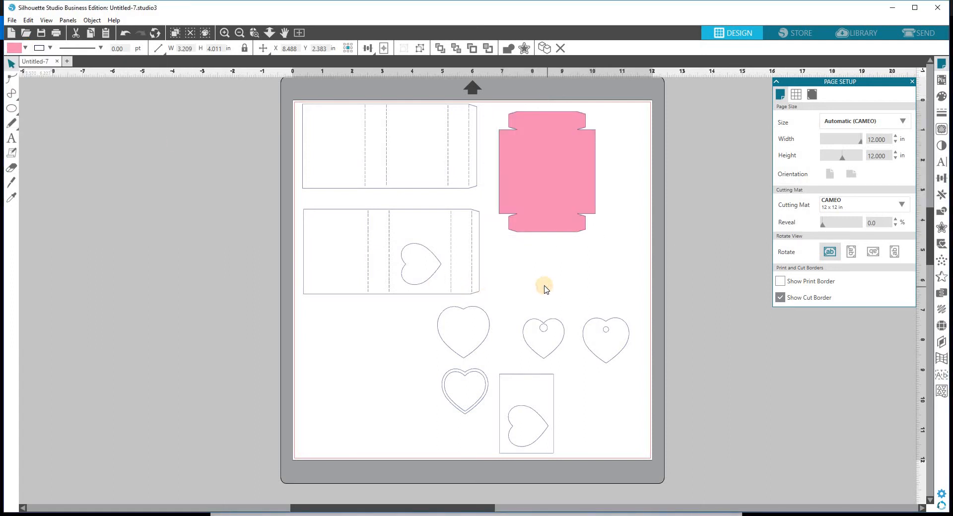
Step: Send the pink tray behind the other shapes
left_click(546, 207)
right_click(545, 206)
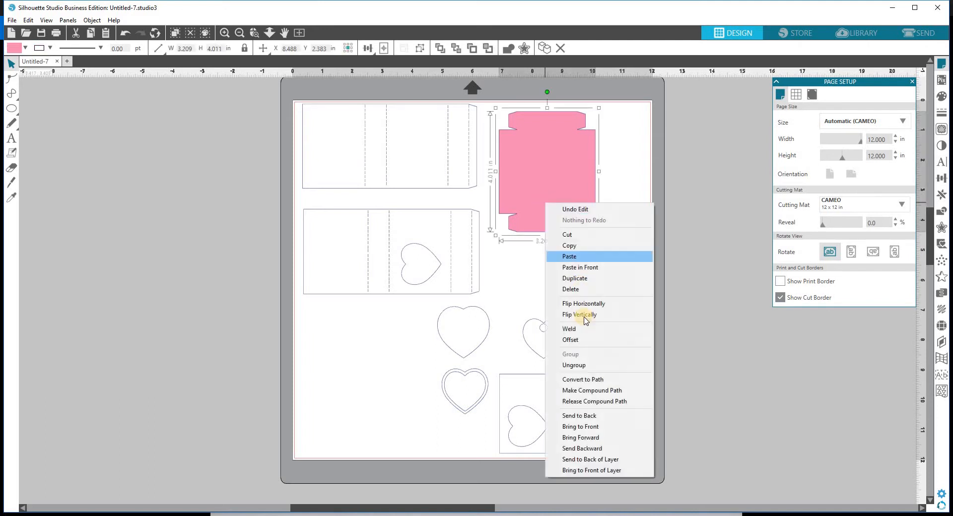
left_click(588, 416)
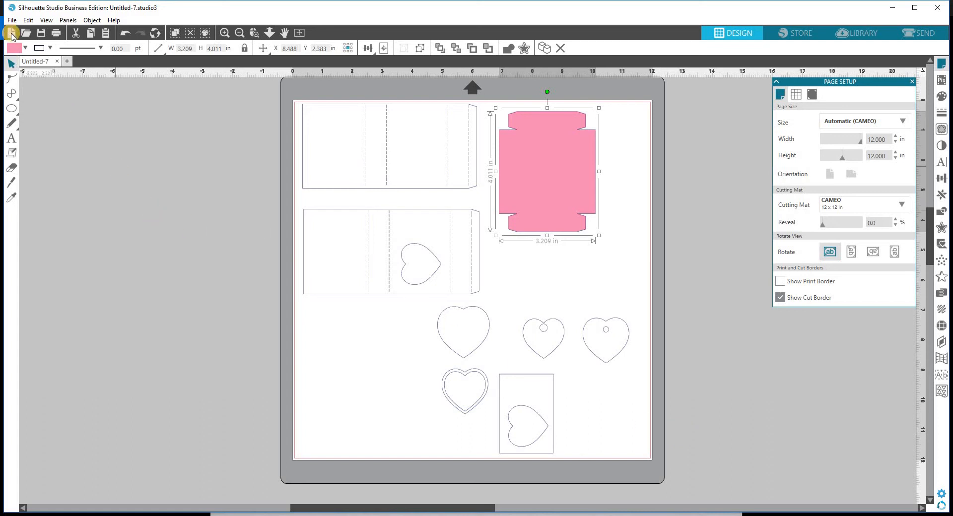
Step: Set the tray's fill back to transparent and show Nugget Heart Boxes_all.jpg in Photos
left_click(25, 48)
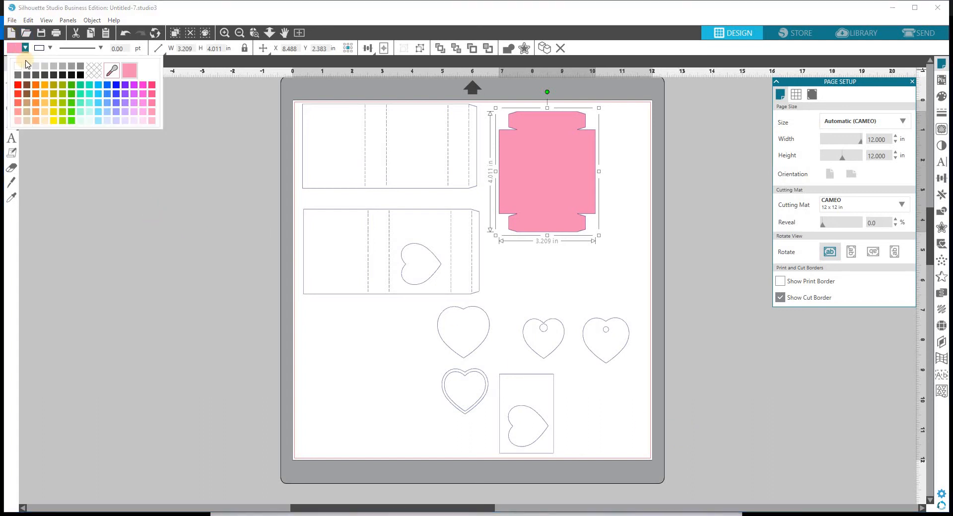
left_click(95, 71)
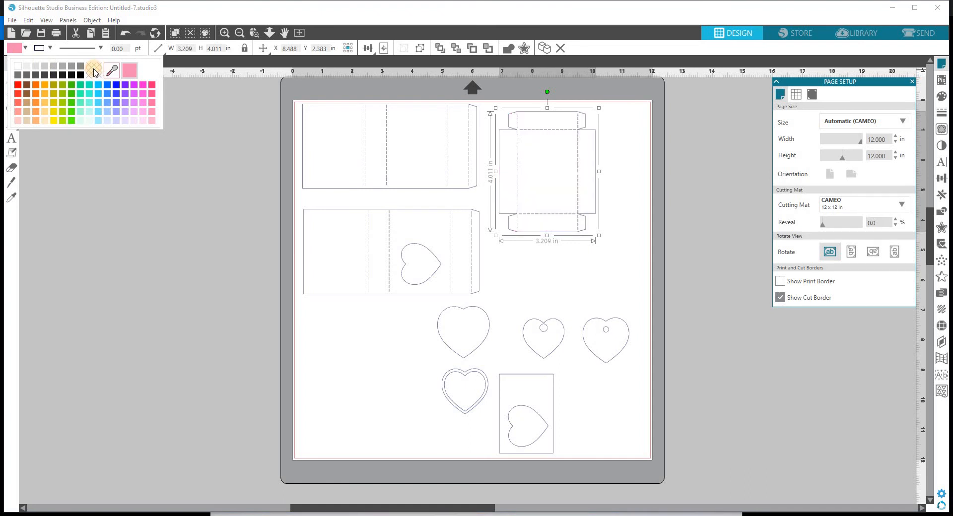
left_click(680, 225)
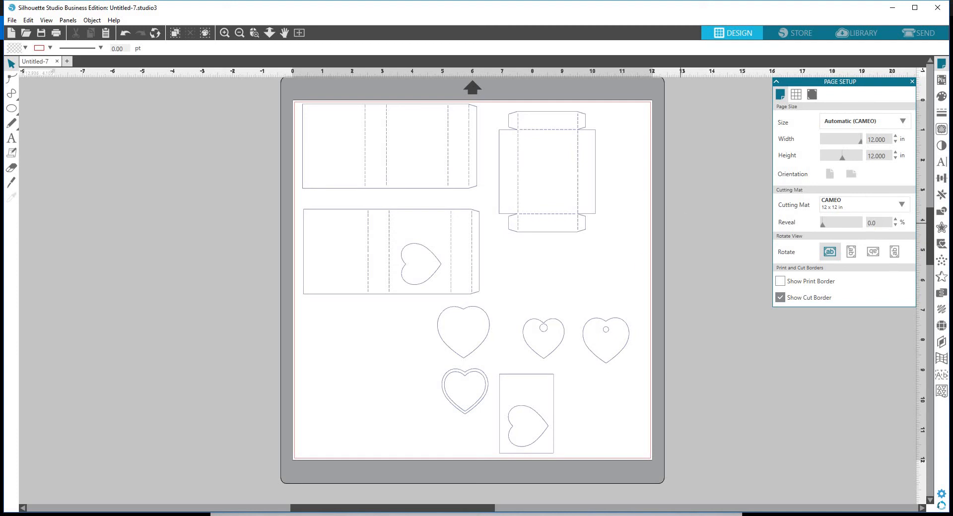
left_click(555, 455)
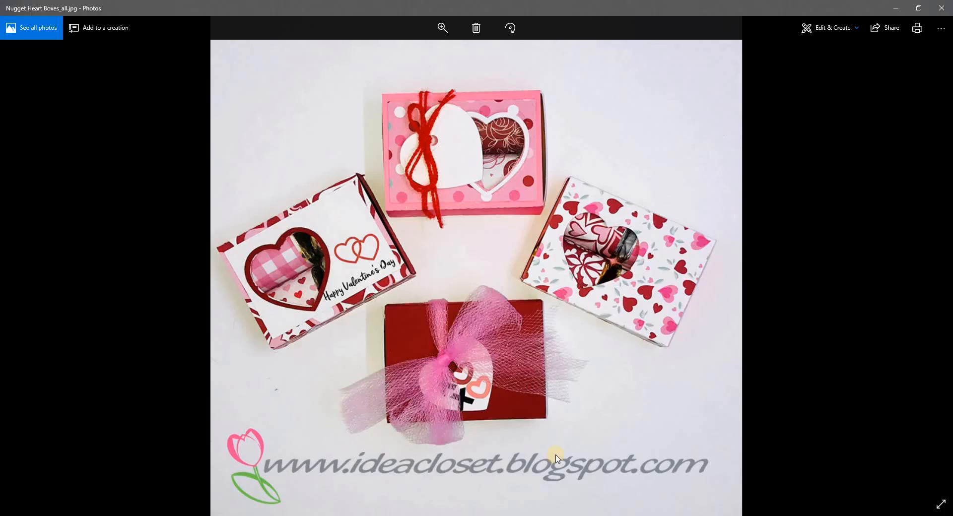